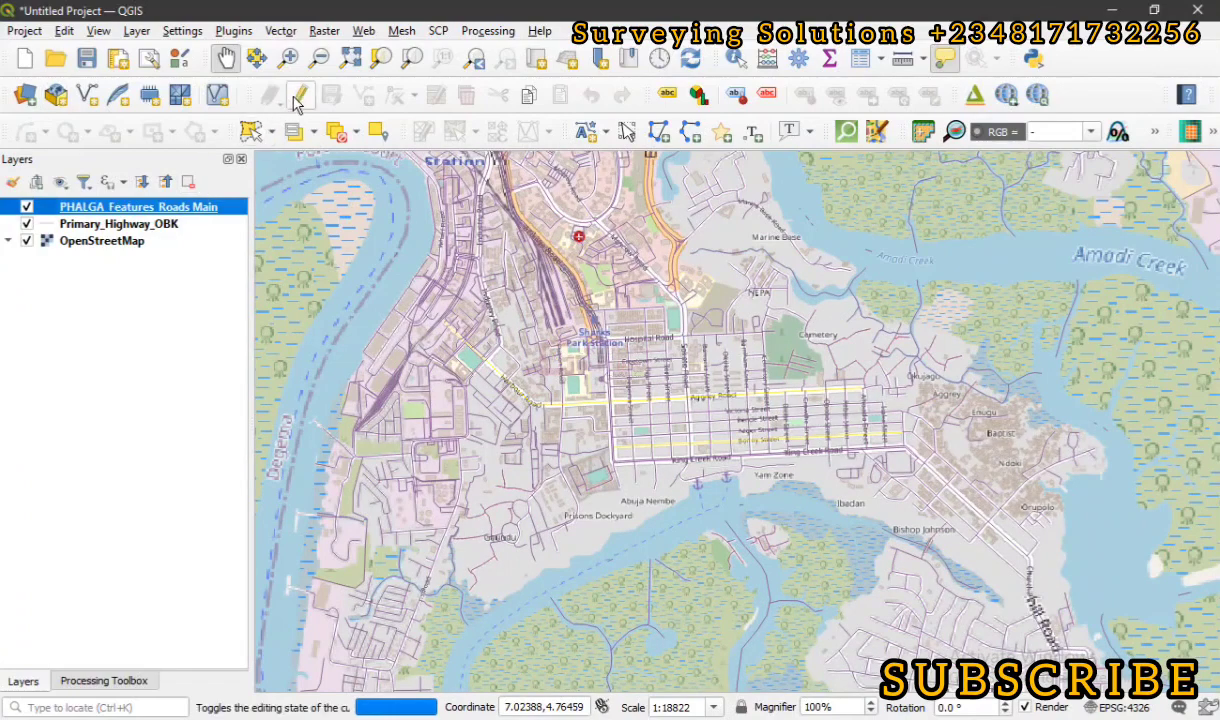
# Step: Enable editing on the PHALGA_Features_Roads Main layer and delete its selected roads
pyautogui.click(410, 57)
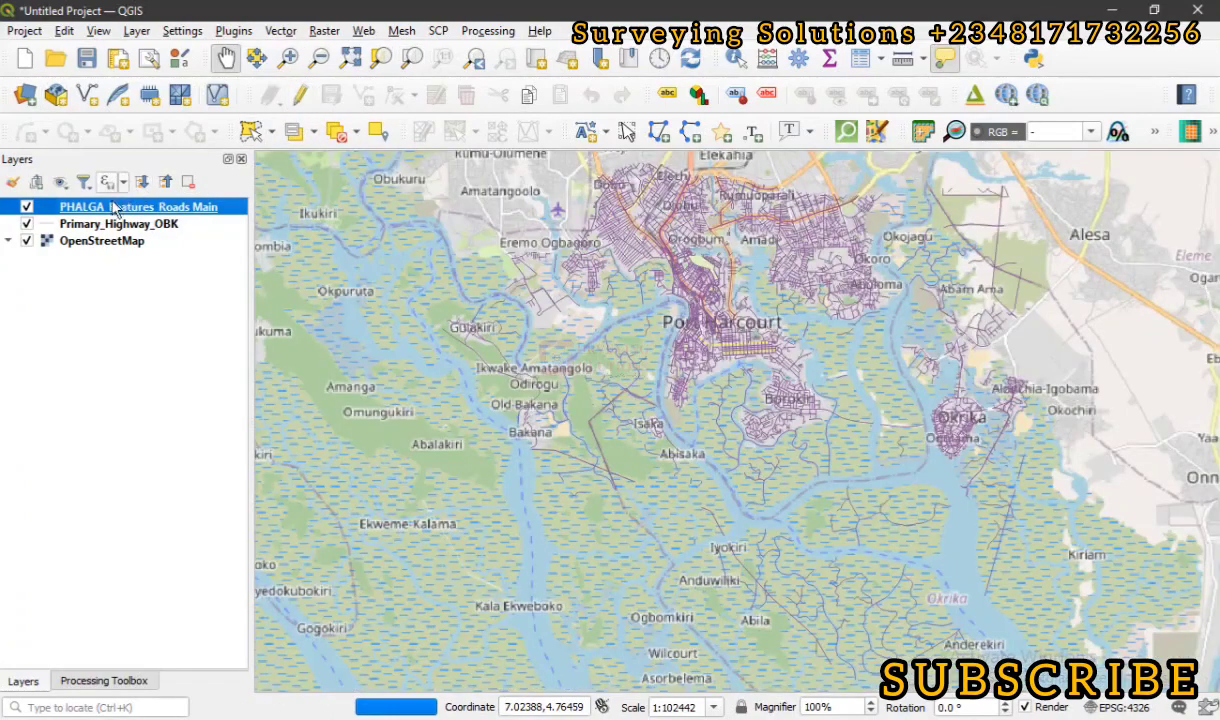
pyautogui.click(383, 63)
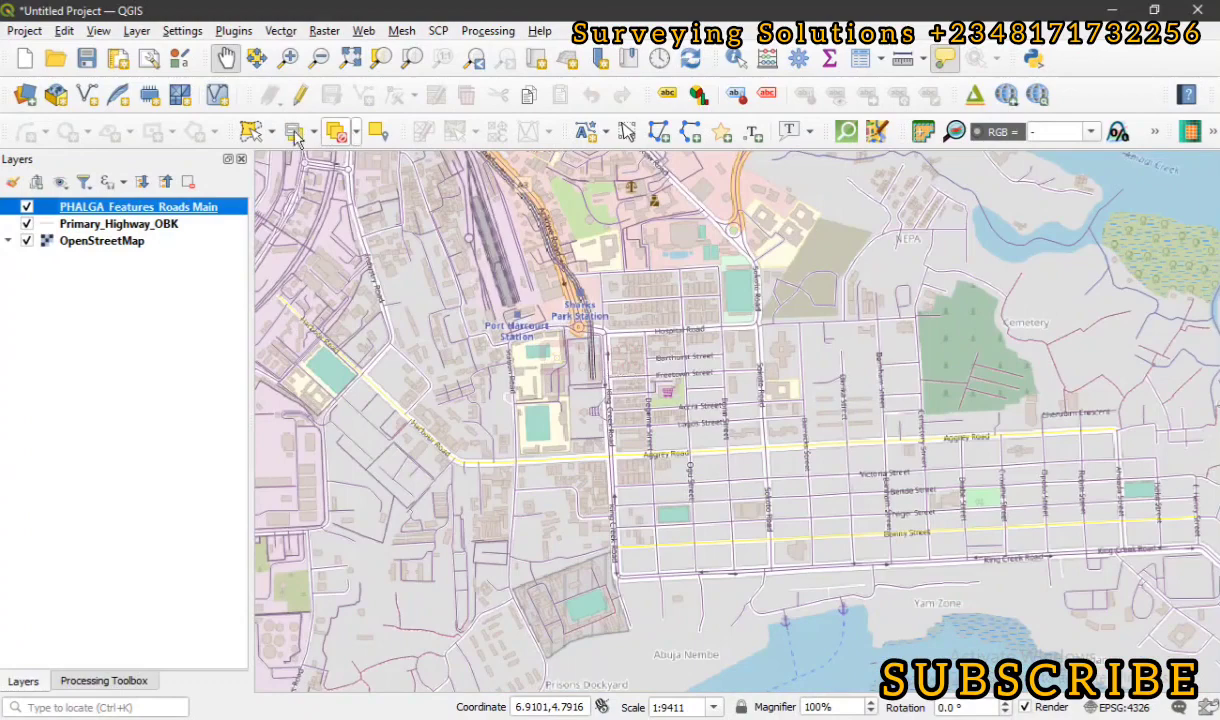
pyautogui.click(299, 96)
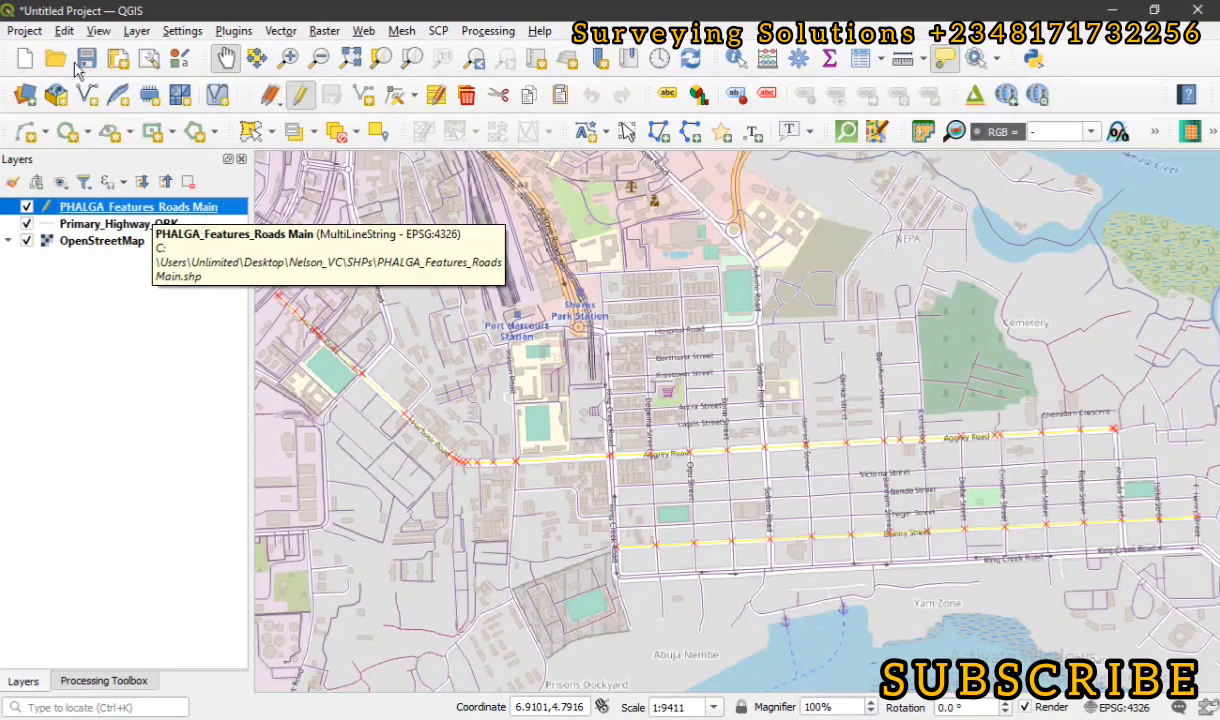
pyautogui.click(63, 35)
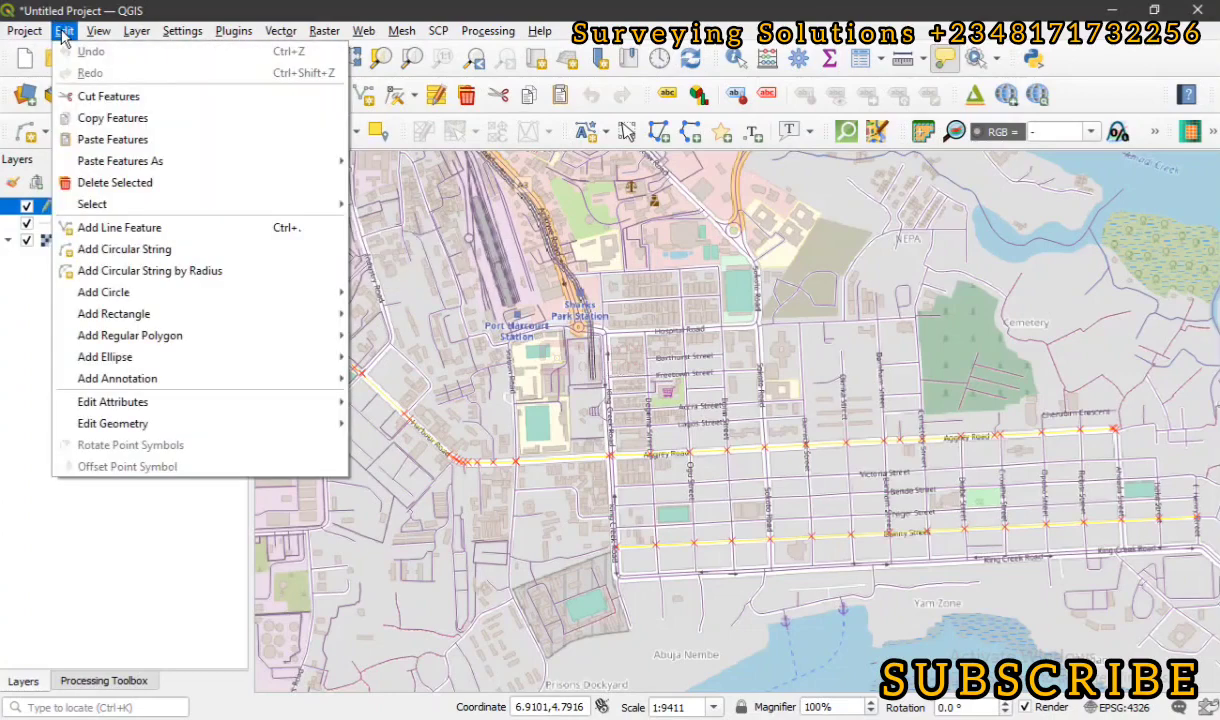
pyautogui.click(103, 184)
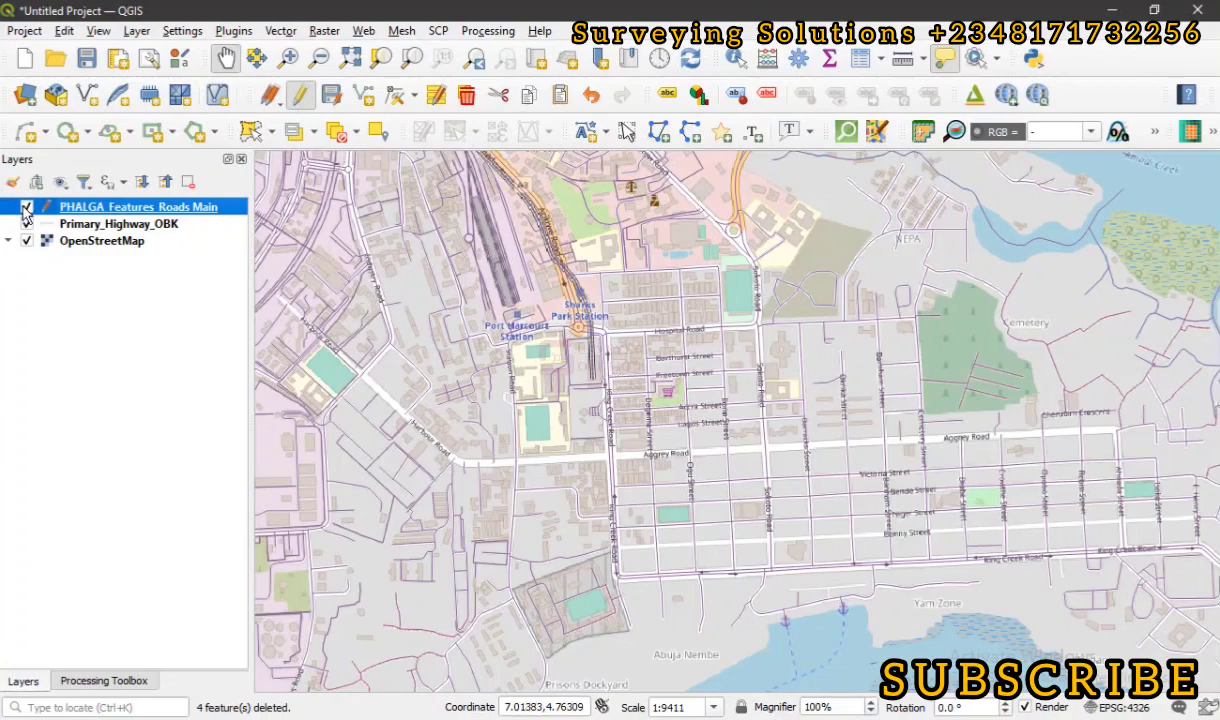
# Step: Check the map by hiding and showing the PHALGA_Features_Roads Main layer, and undo the deletion of the roads
pyautogui.click(26, 208)
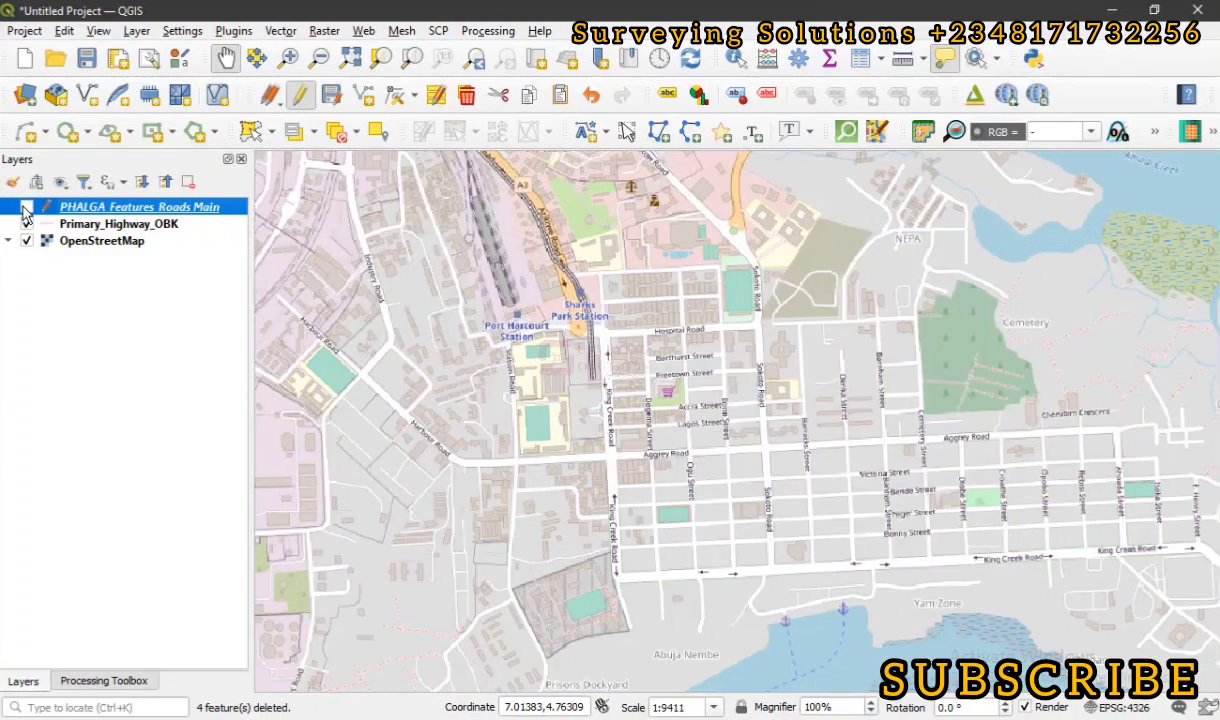
pyautogui.click(26, 208)
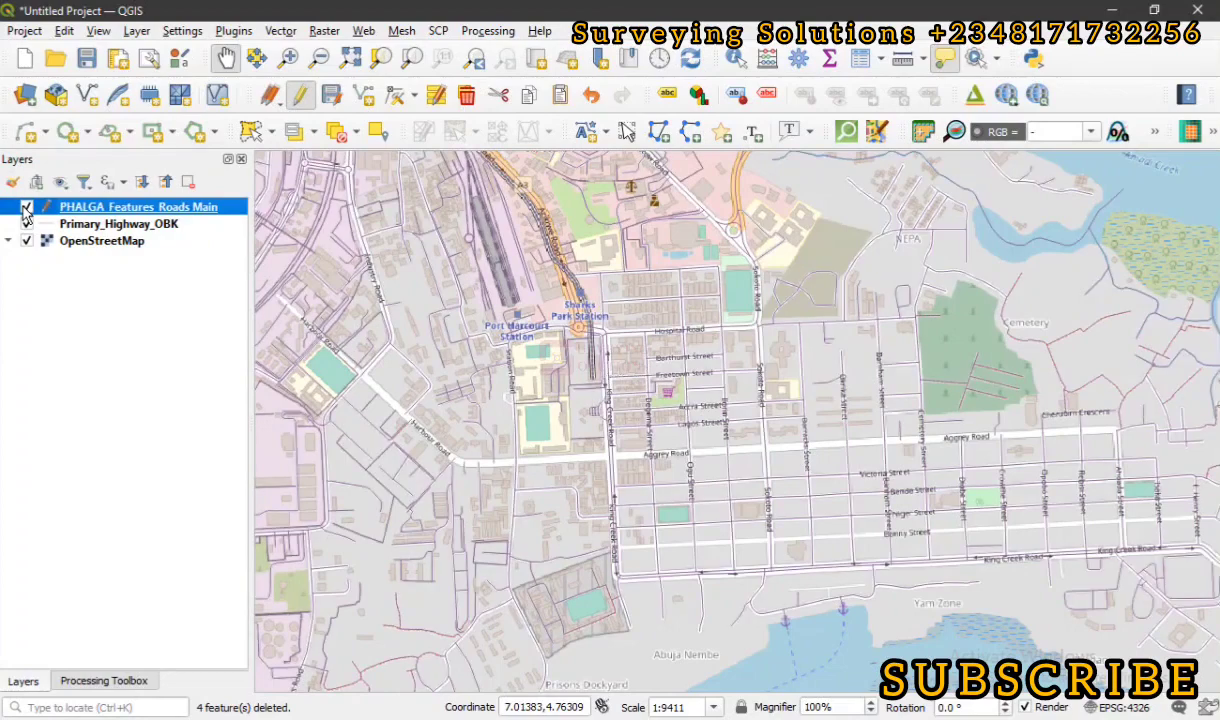
pyautogui.click(26, 208)
pyautogui.click(592, 97)
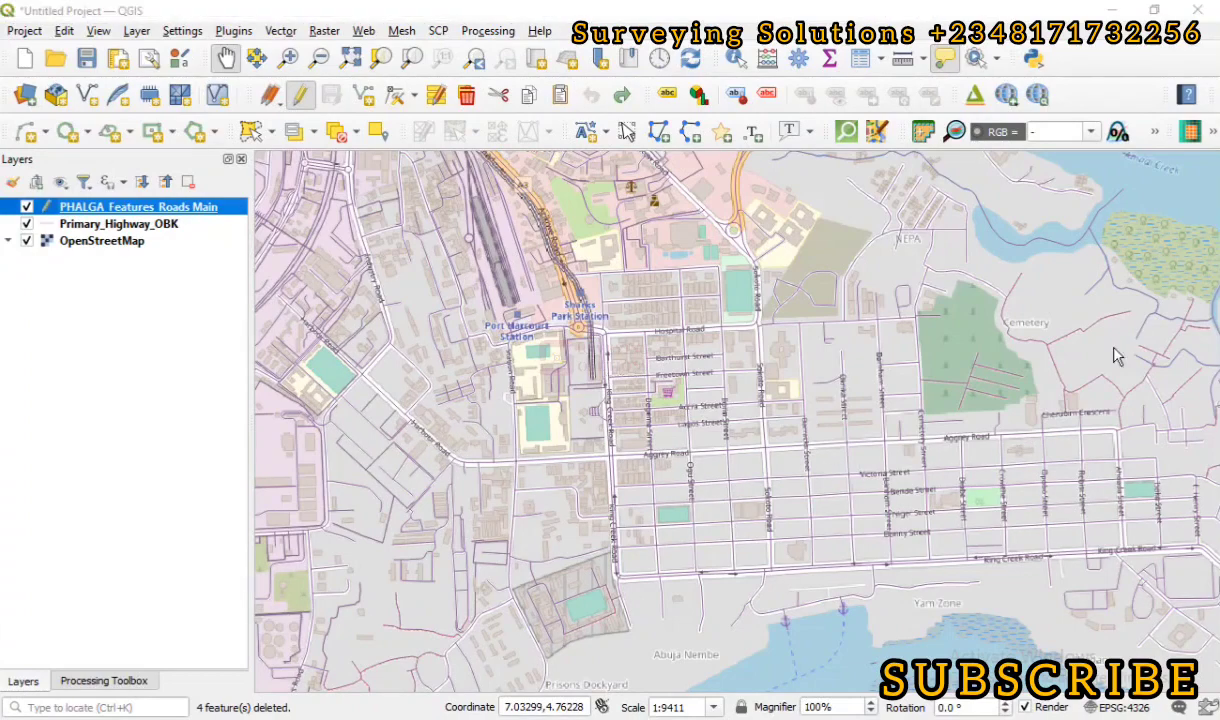
# Step: Select the roads named Aggrey Road, Bonny Street or Harbour Road with the existing expression, and move the dialog off the map
pyautogui.click(1020, 382)
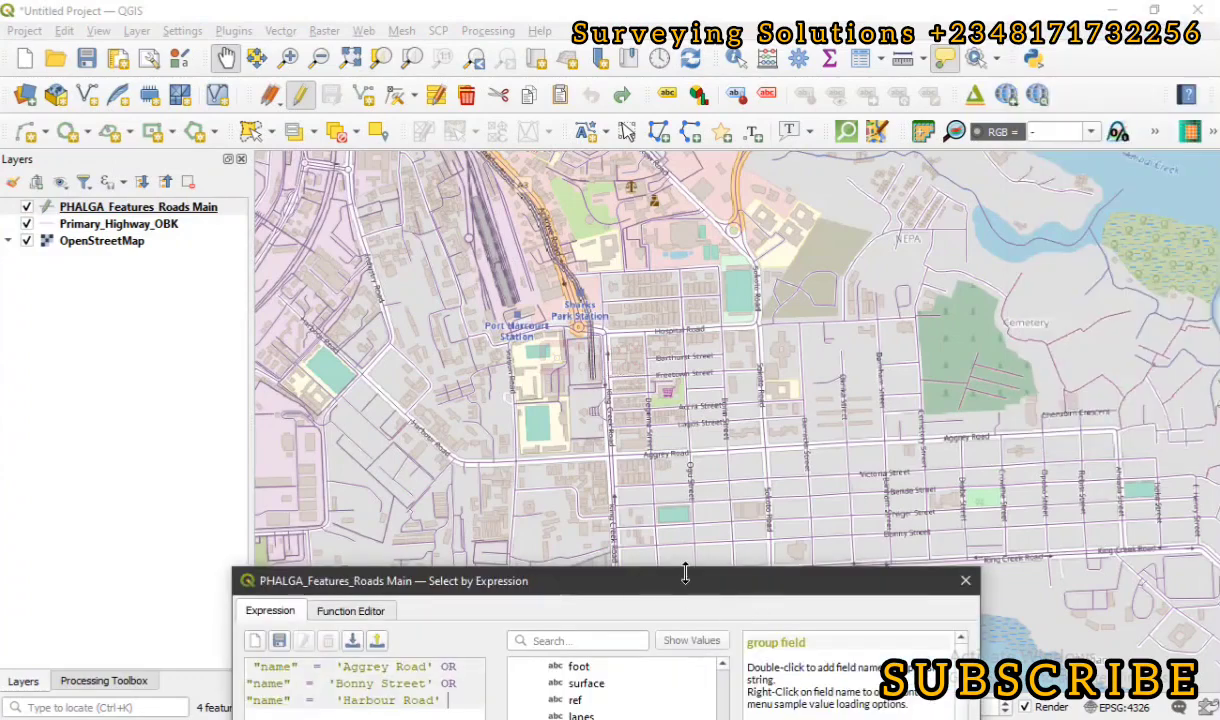
pyautogui.moveTo(678, 592); pyautogui.dragTo(676, 95)
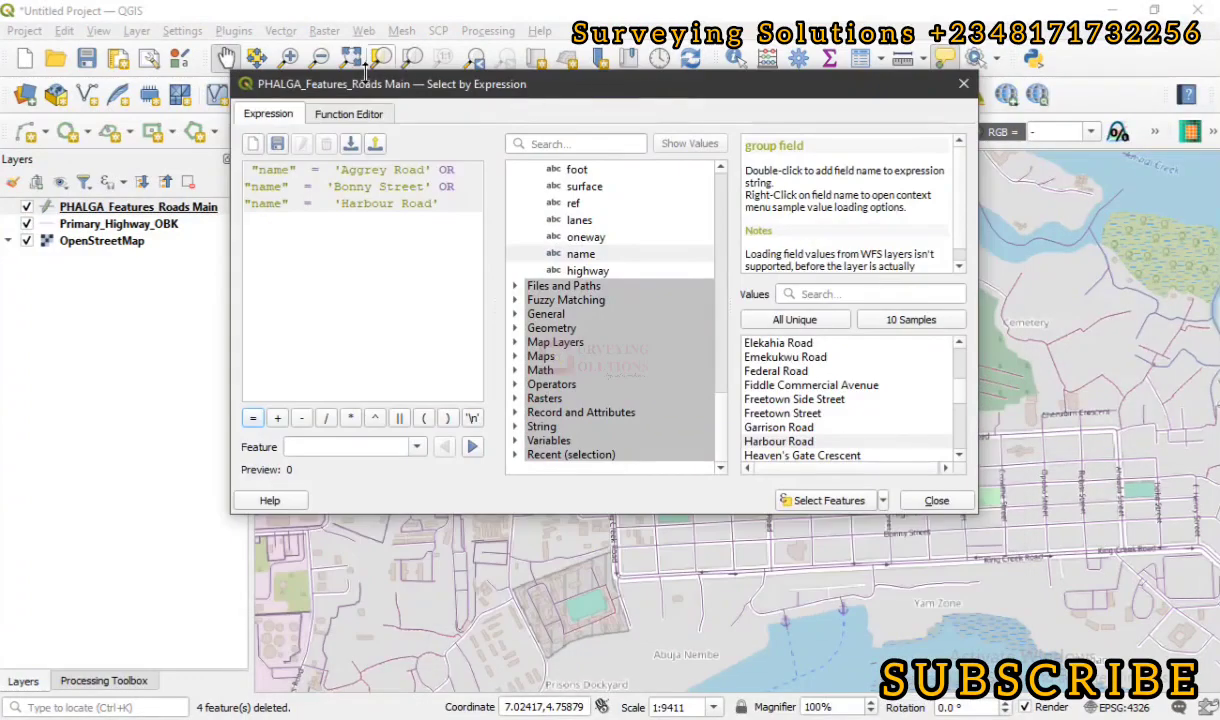
pyautogui.click(835, 510)
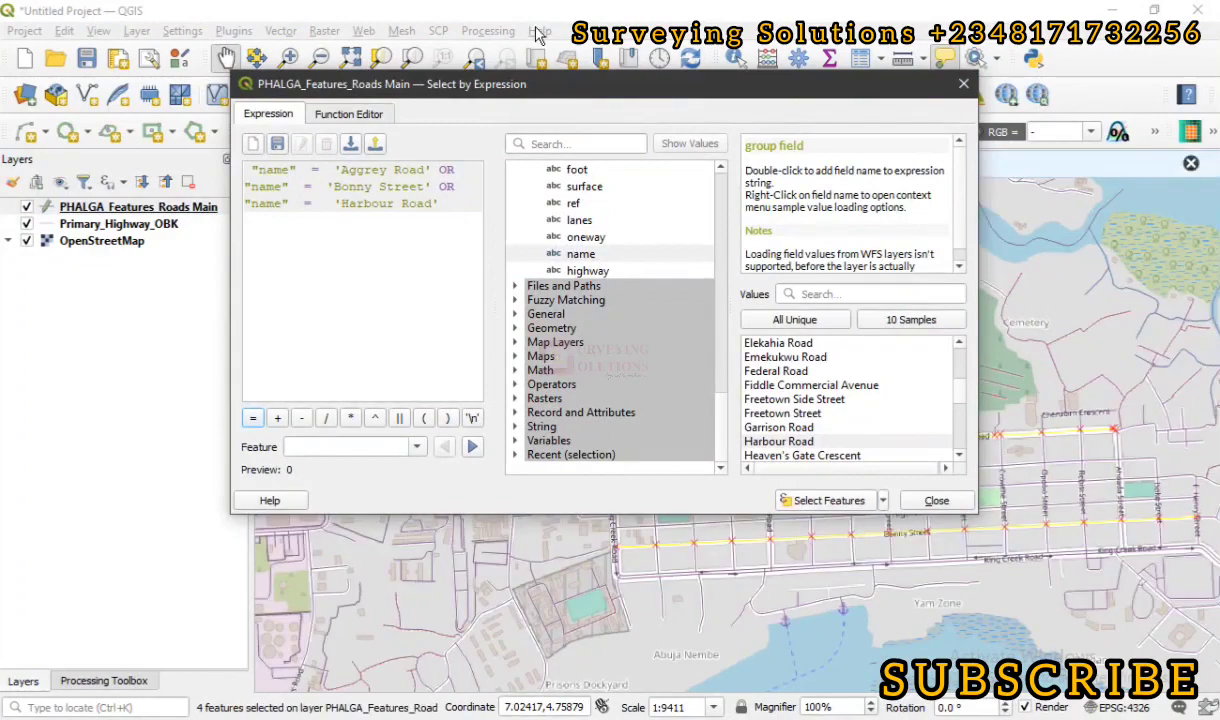
pyautogui.moveTo(527, 90); pyautogui.dragTo(538, 719)
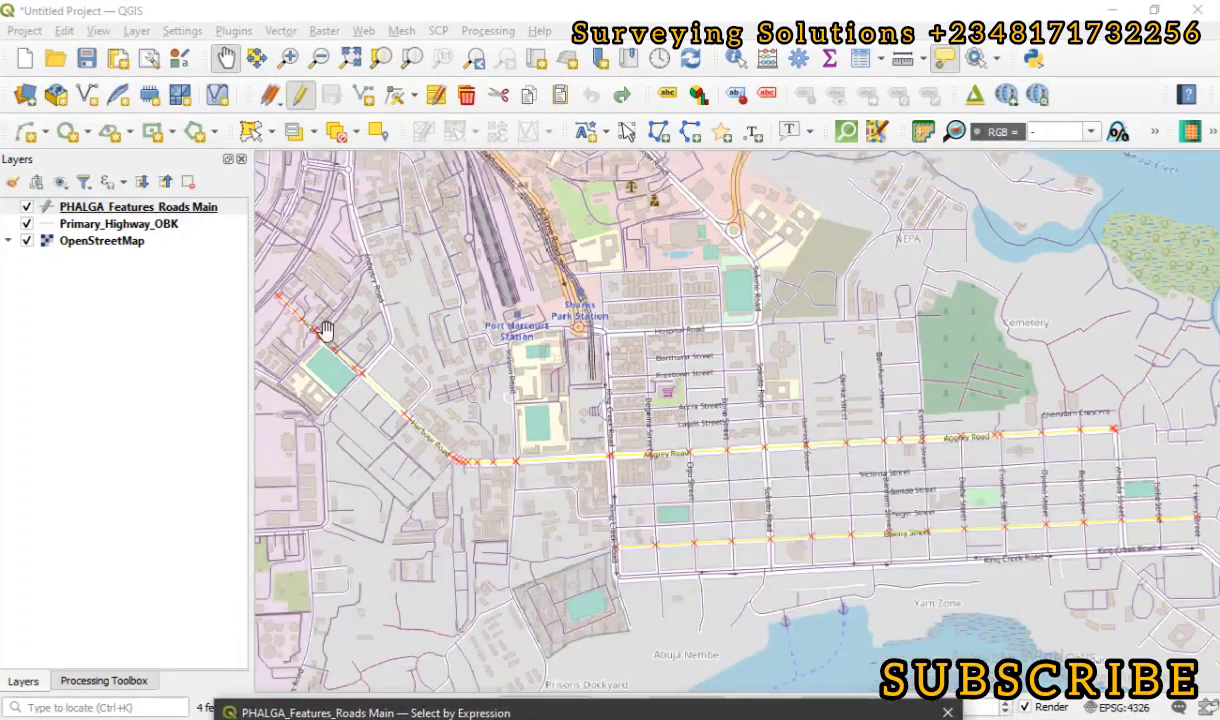
# Step: Open the export settings for only the selected roads, look through the available file formats, and leave without exporting
pyautogui.rightClick(205, 207)
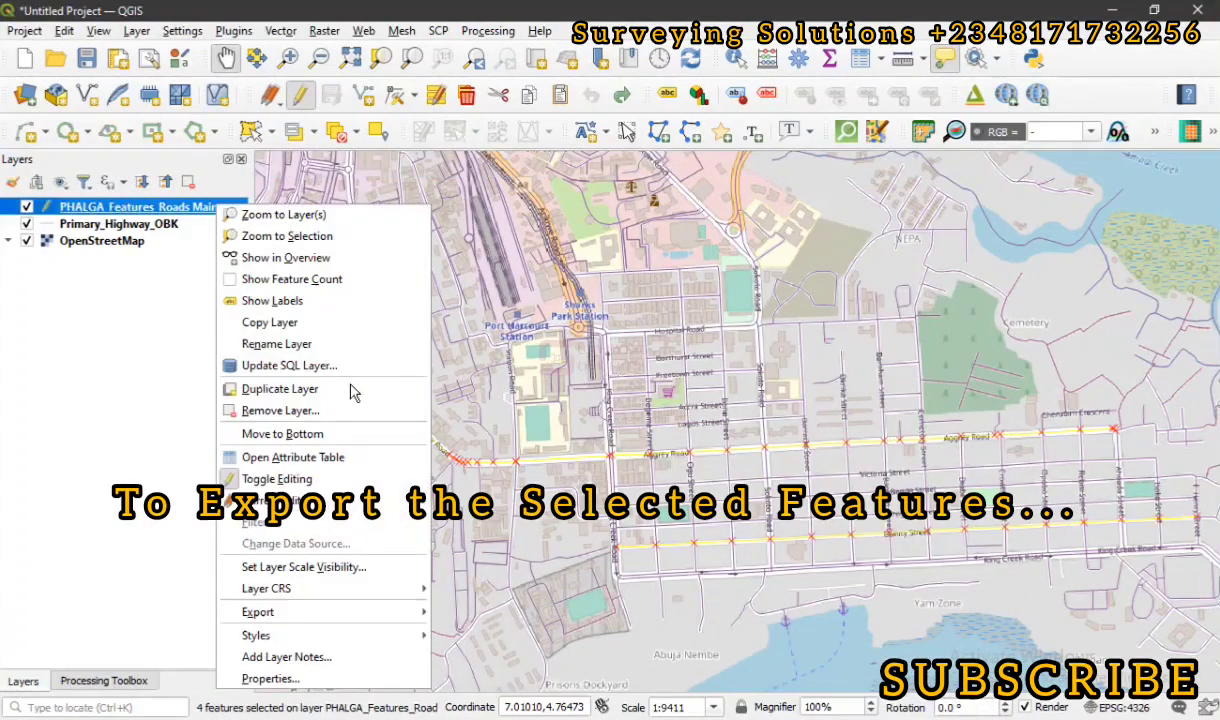
pyautogui.click(122, 304)
pyautogui.click(205, 207)
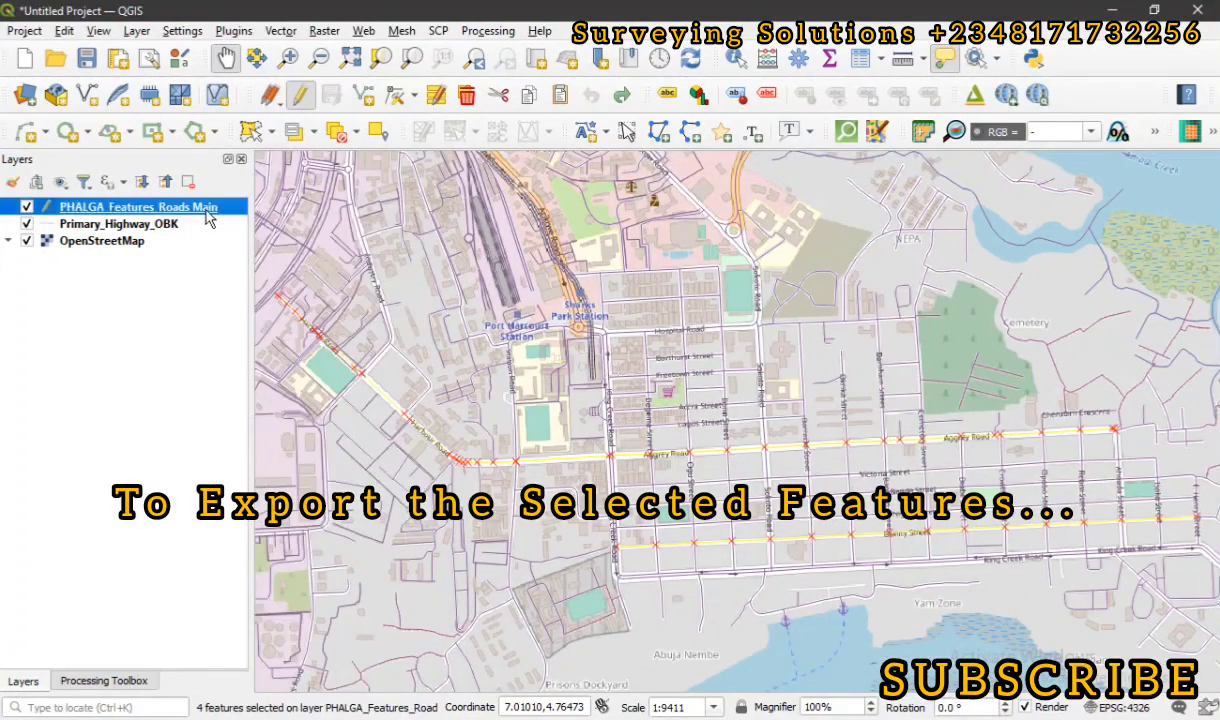
pyautogui.rightClick(205, 208)
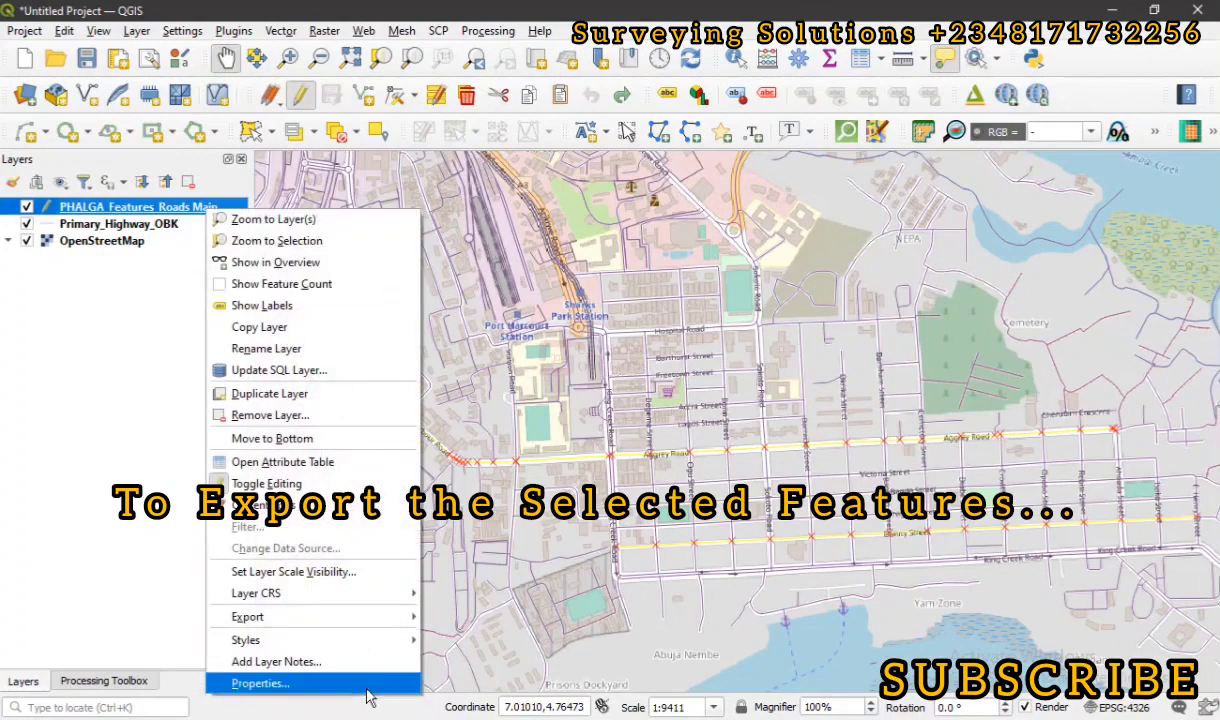
pyautogui.moveTo(400, 617)
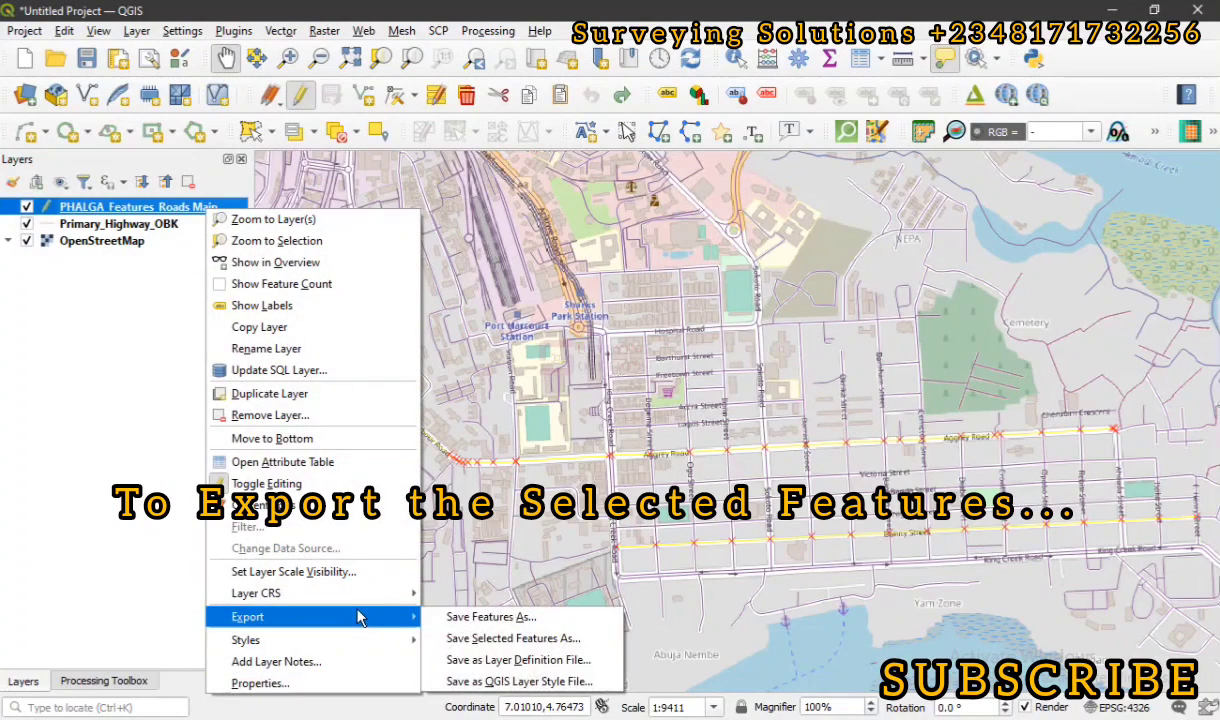
pyautogui.click(519, 640)
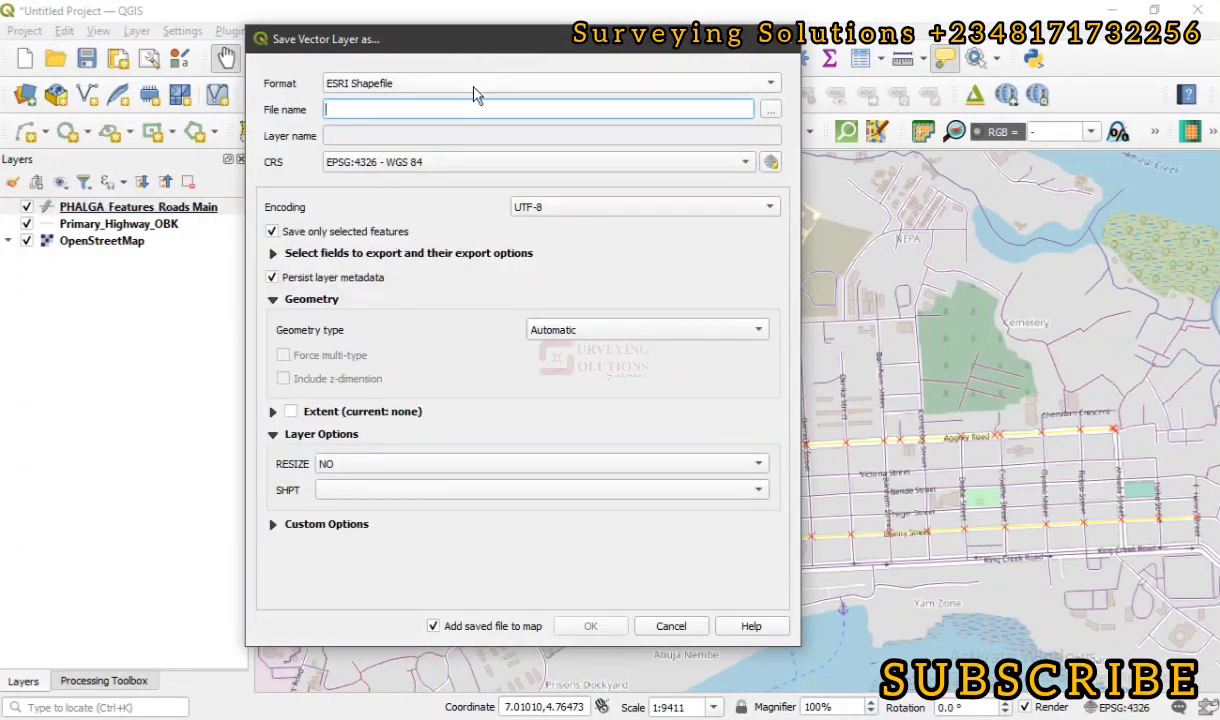
pyautogui.click(474, 90)
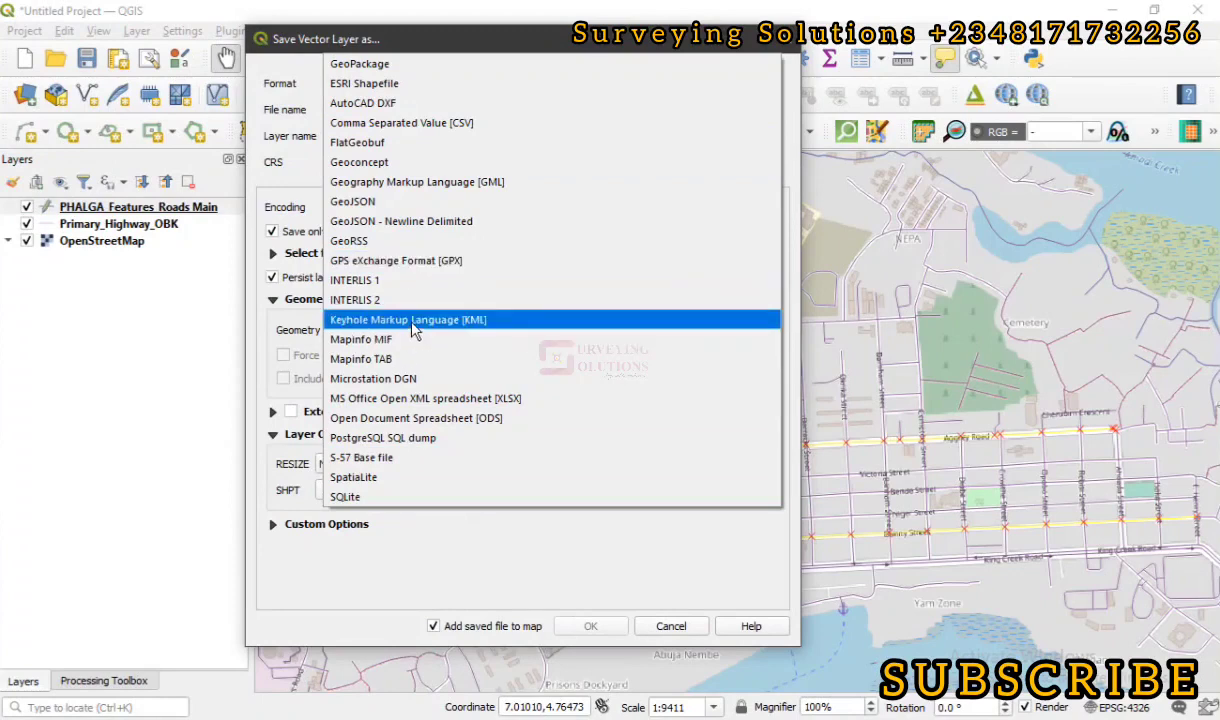
pyautogui.click(412, 45)
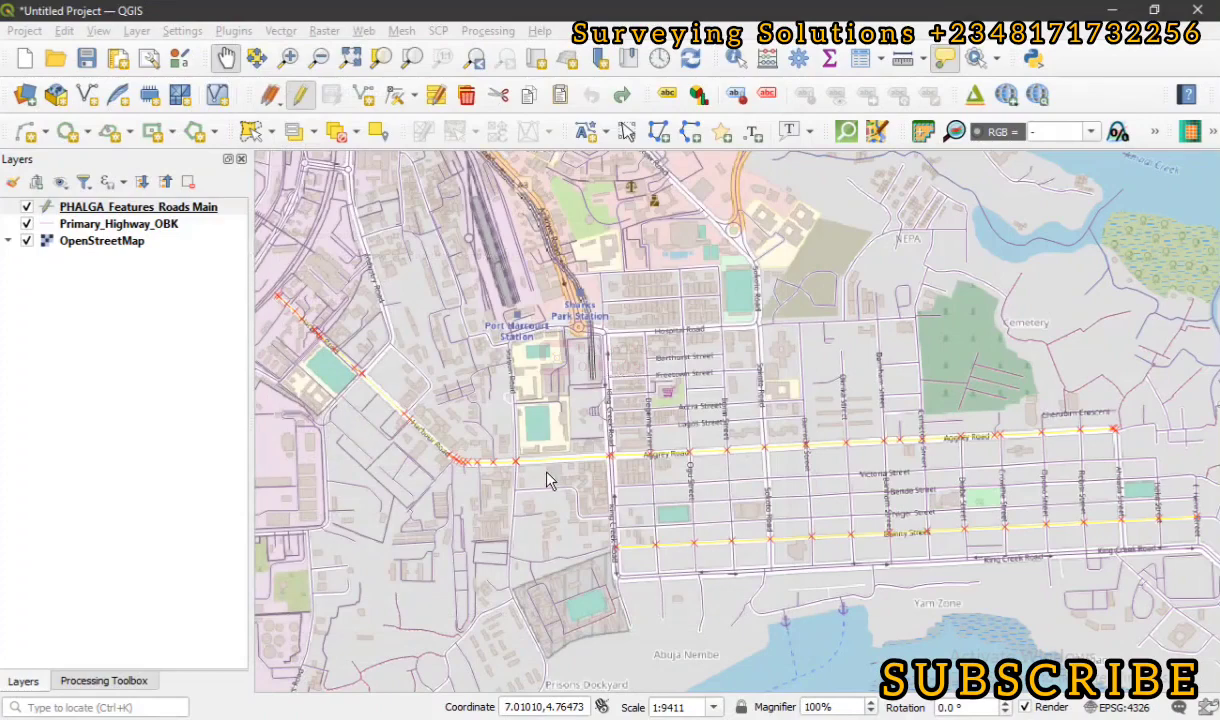
# Step: Deselect all features and end the editing session on the PHALGA_Features_Roads Main layer
pyautogui.click(343, 144)
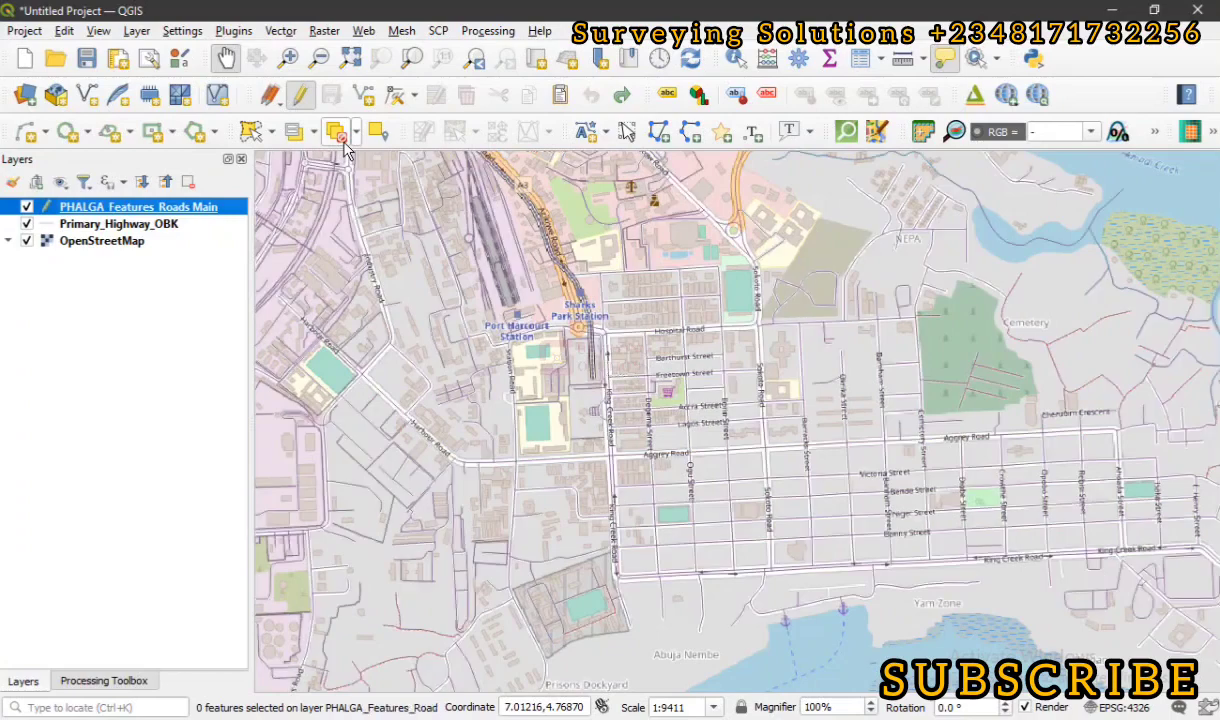
pyautogui.click(301, 98)
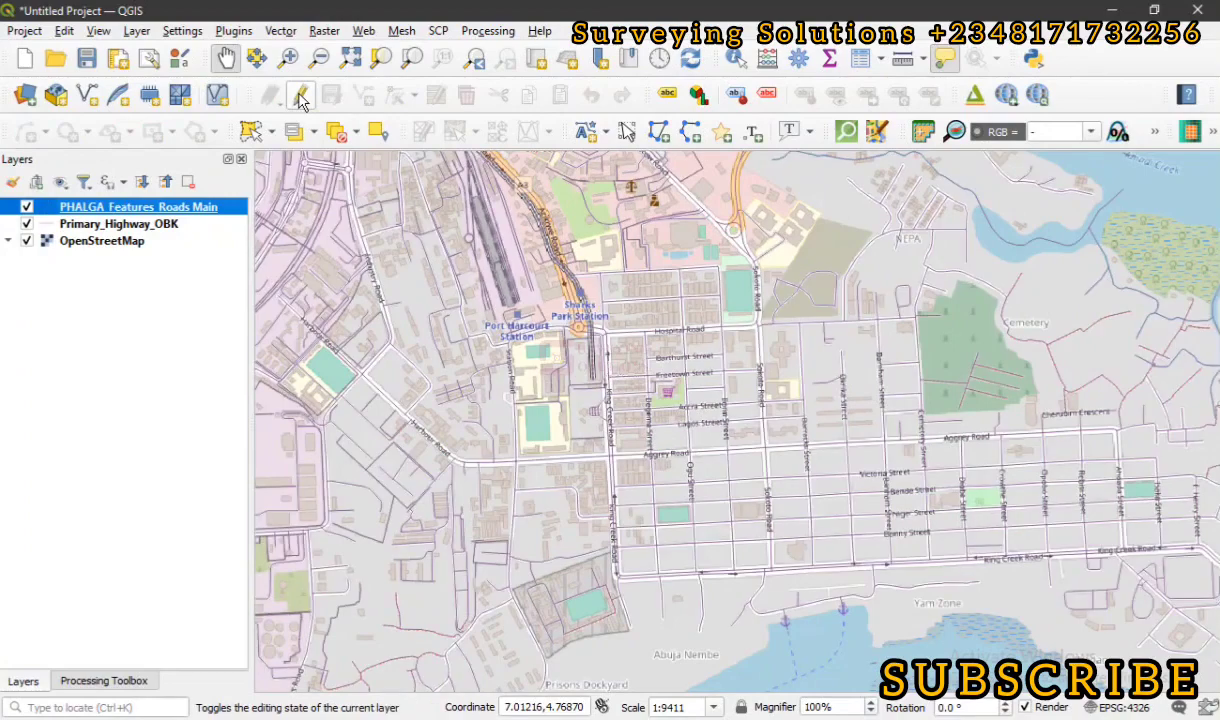
# Step: Bring up the roads layer's attribute table and Select by Expression dialog, and close both
pyautogui.click(1218, 231)
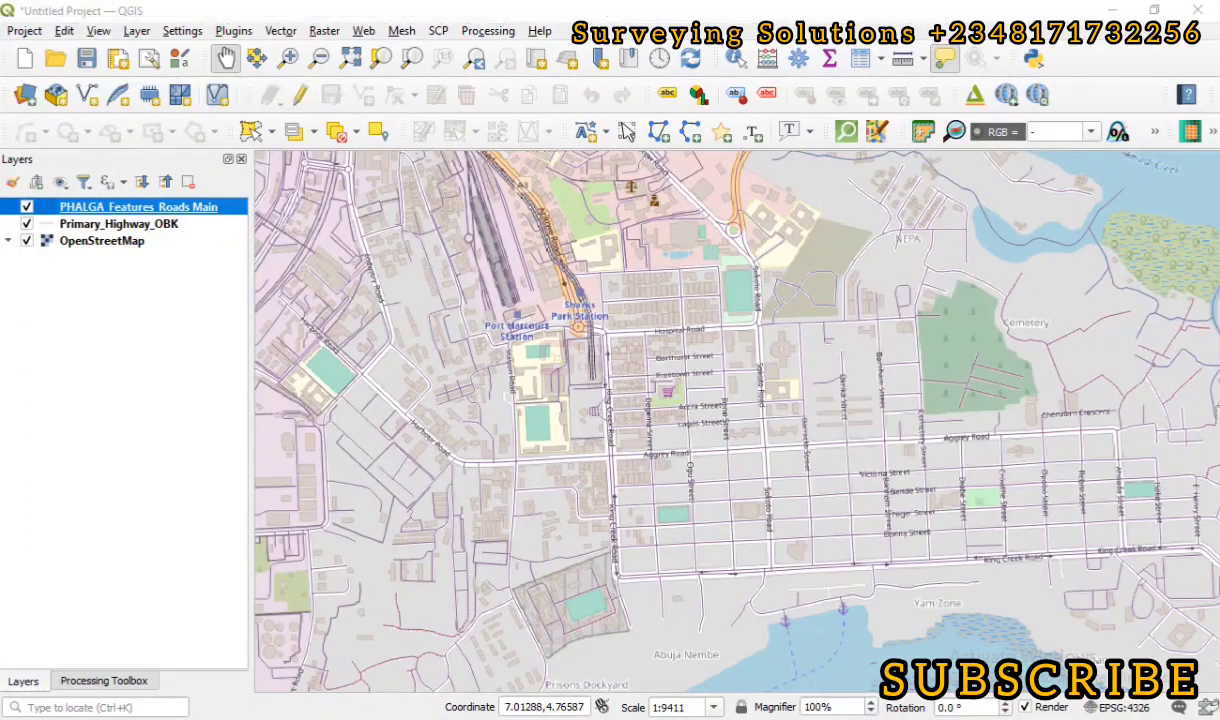
pyautogui.click(1048, 210)
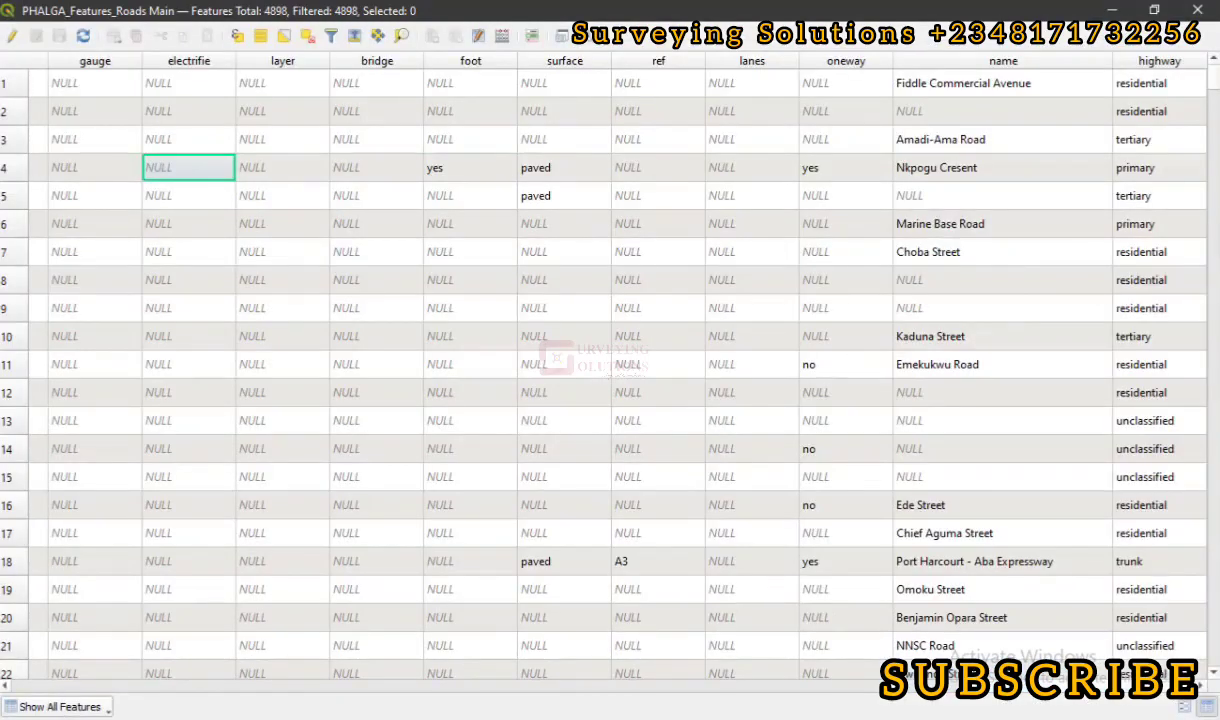
pyautogui.moveTo(1218, 231)
pyautogui.click(1052, 355)
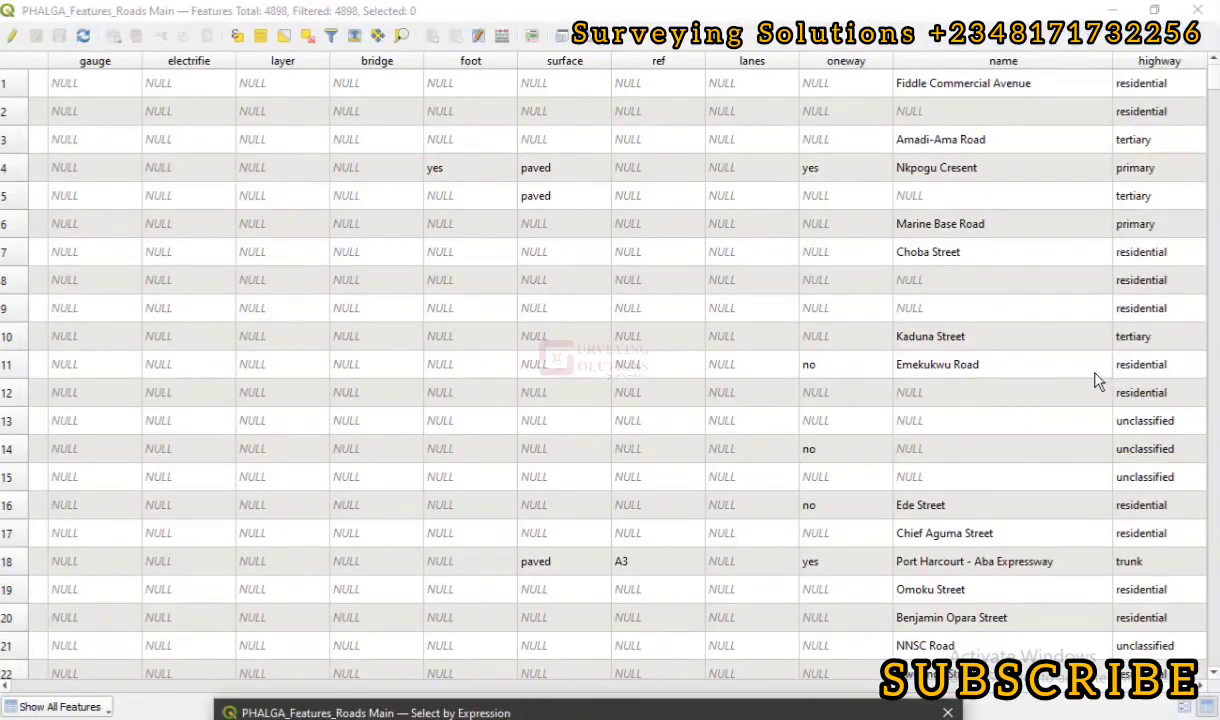
pyautogui.click(560, 713)
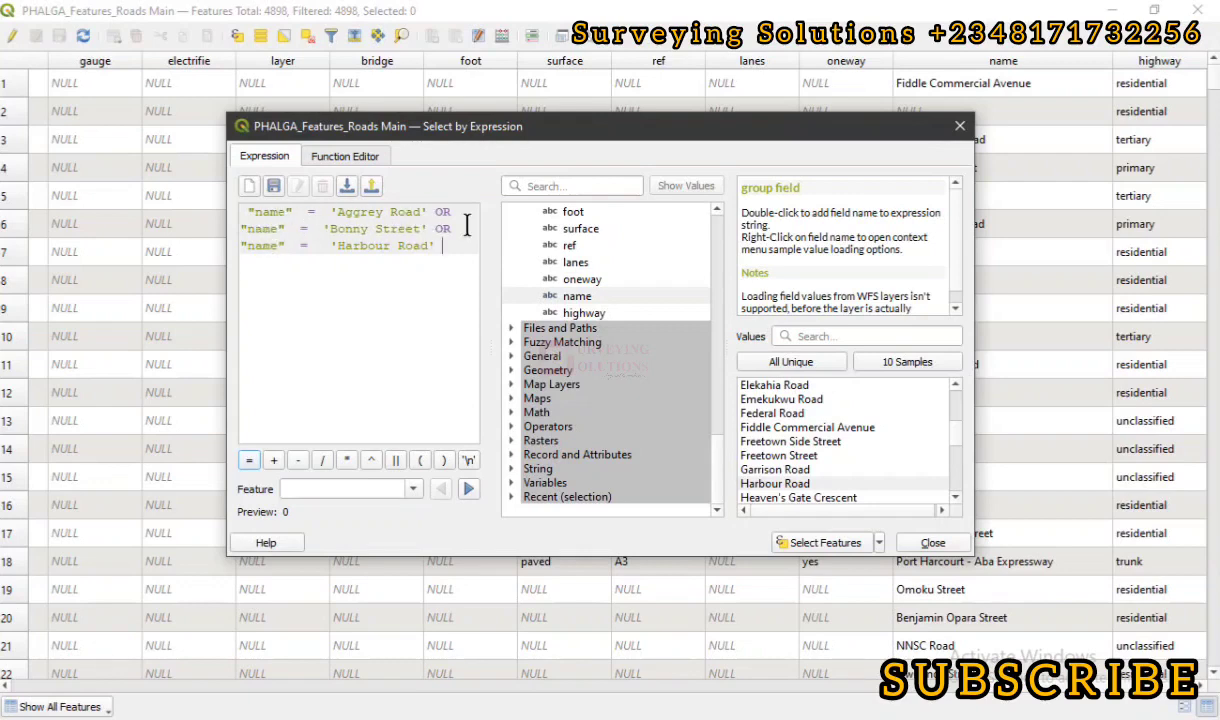
pyautogui.click(960, 126)
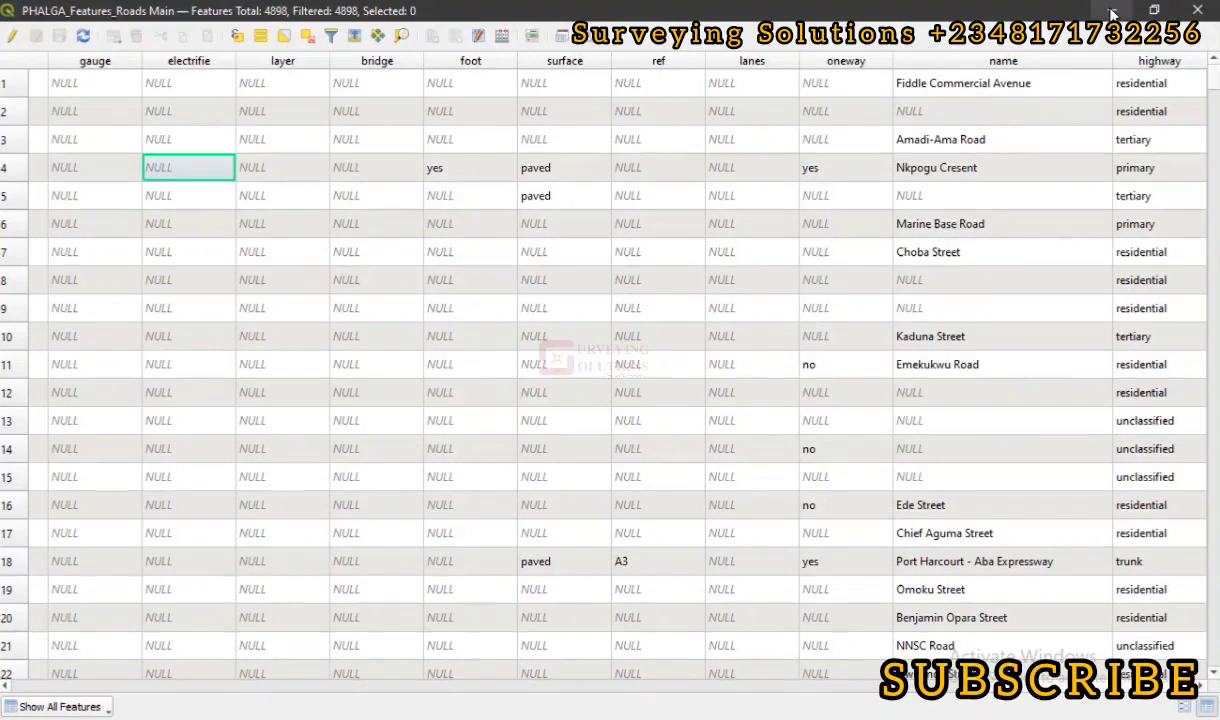
pyautogui.click(1196, 12)
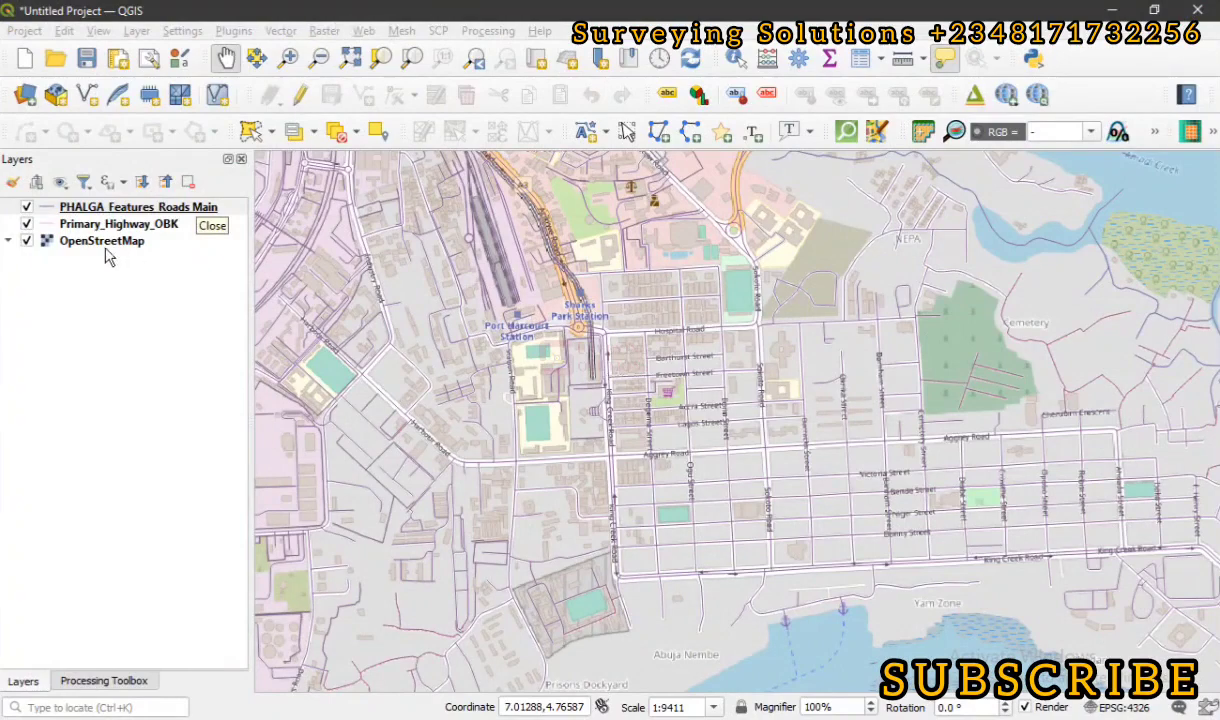
# Step: Compare the map with the PHALGA_Features_Roads Main layer hidden and shown, and view the surrounding area
pyautogui.click(172, 206)
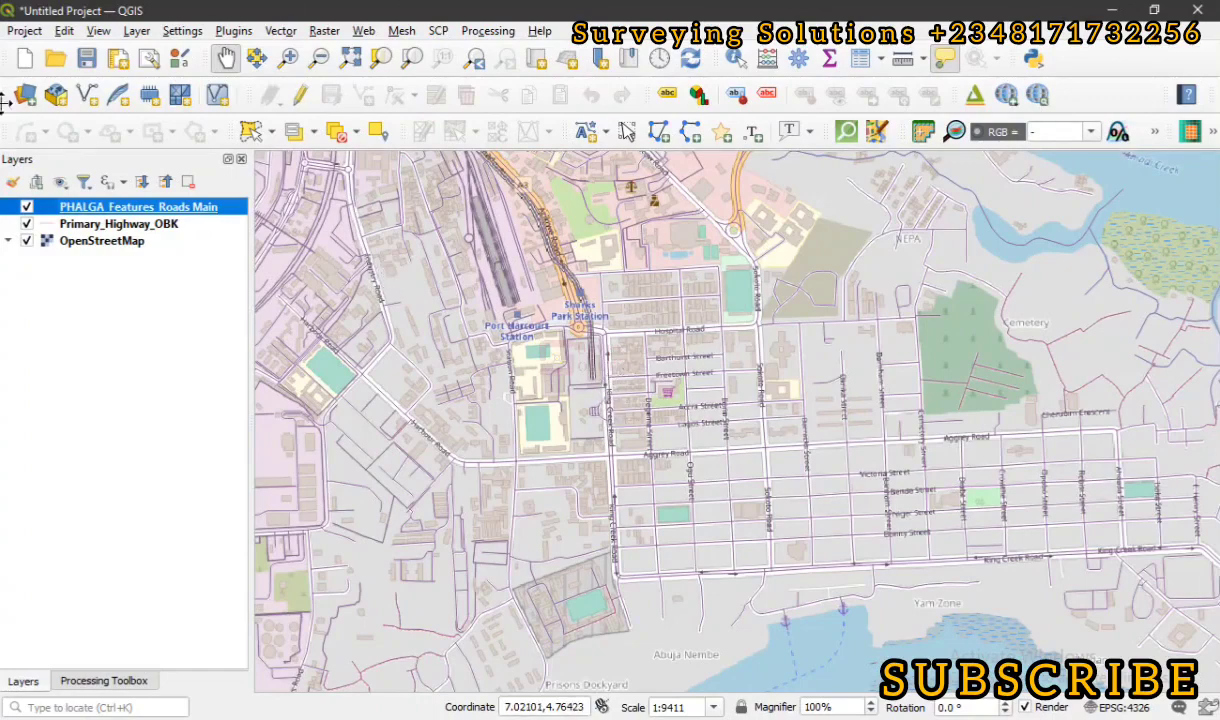
pyautogui.click(26, 206)
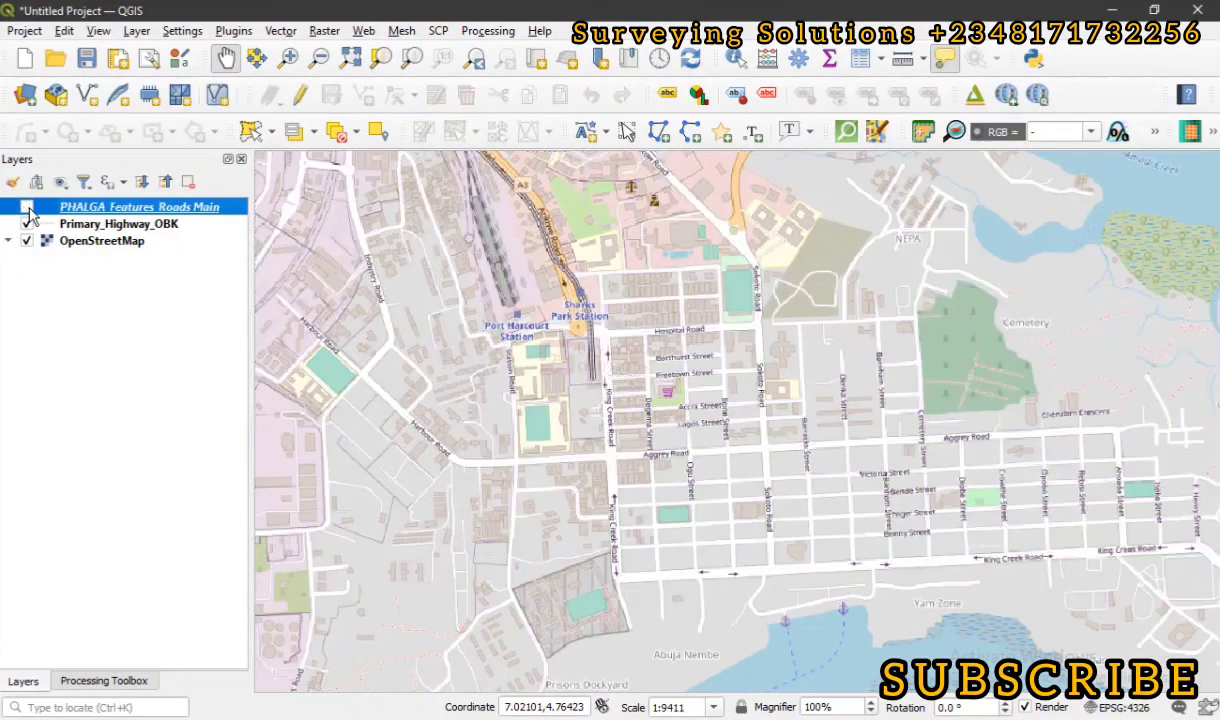
pyautogui.click(27, 207)
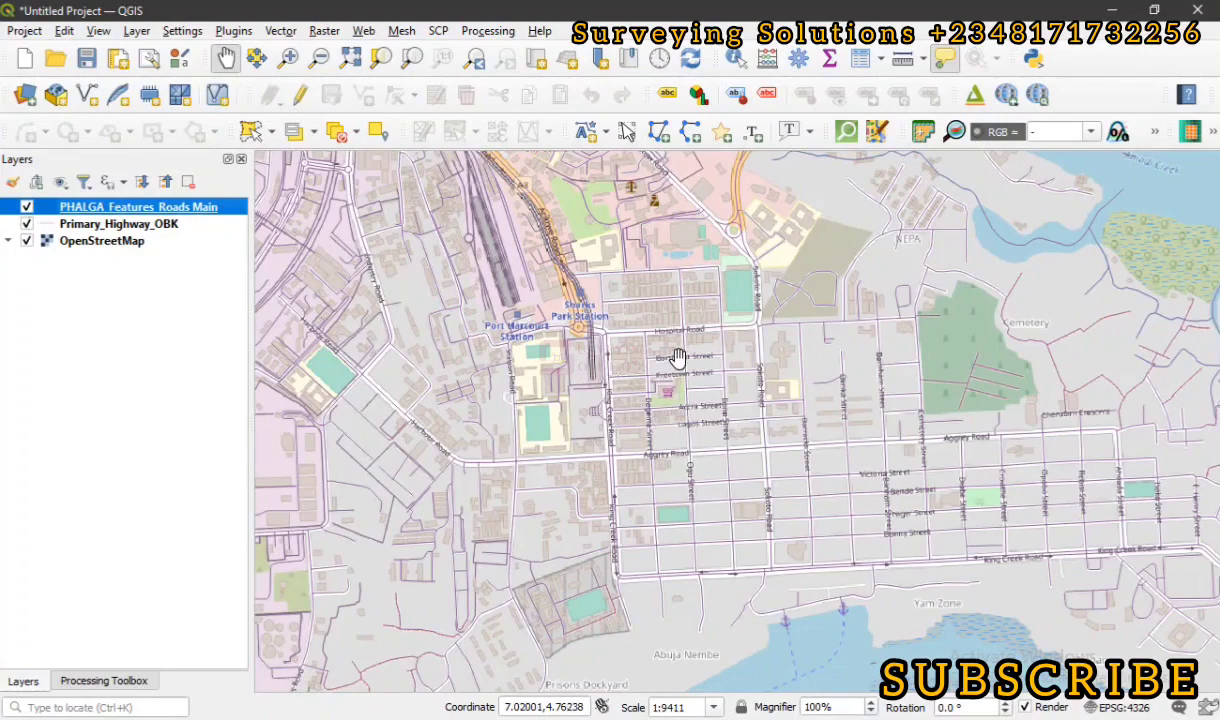
pyautogui.scroll(-1, 678, 357)
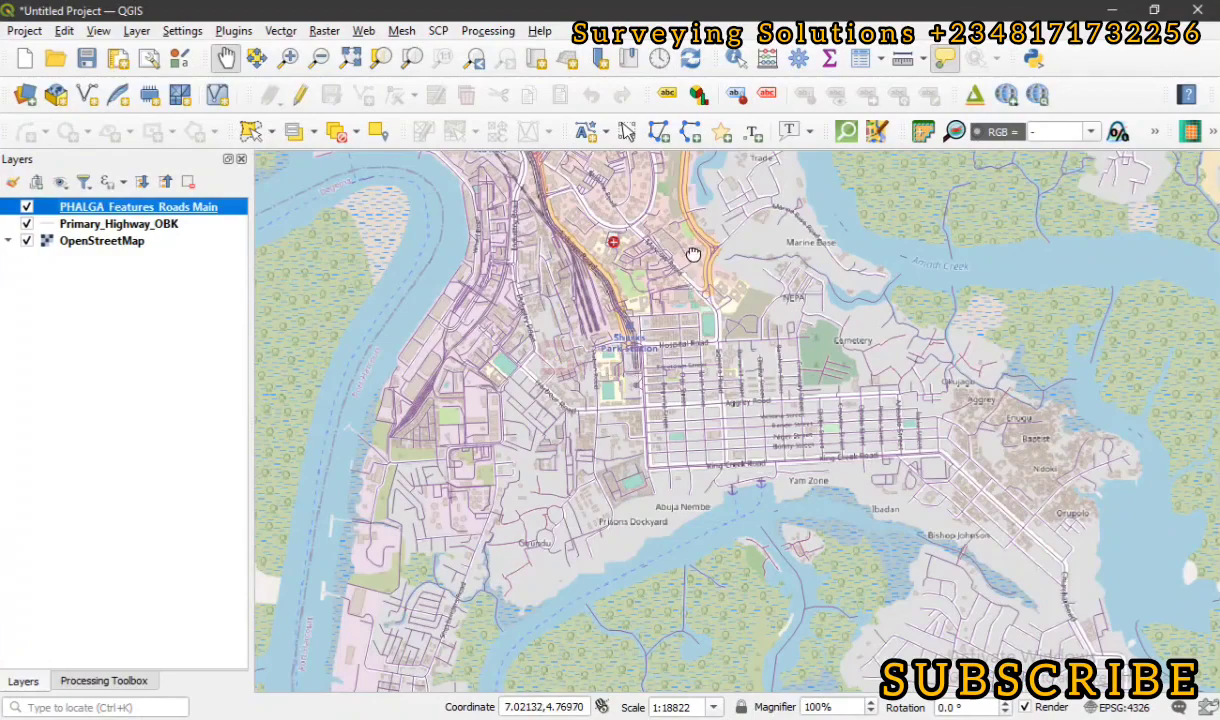
pyautogui.moveTo(693, 248); pyautogui.dragTo(707, 347)
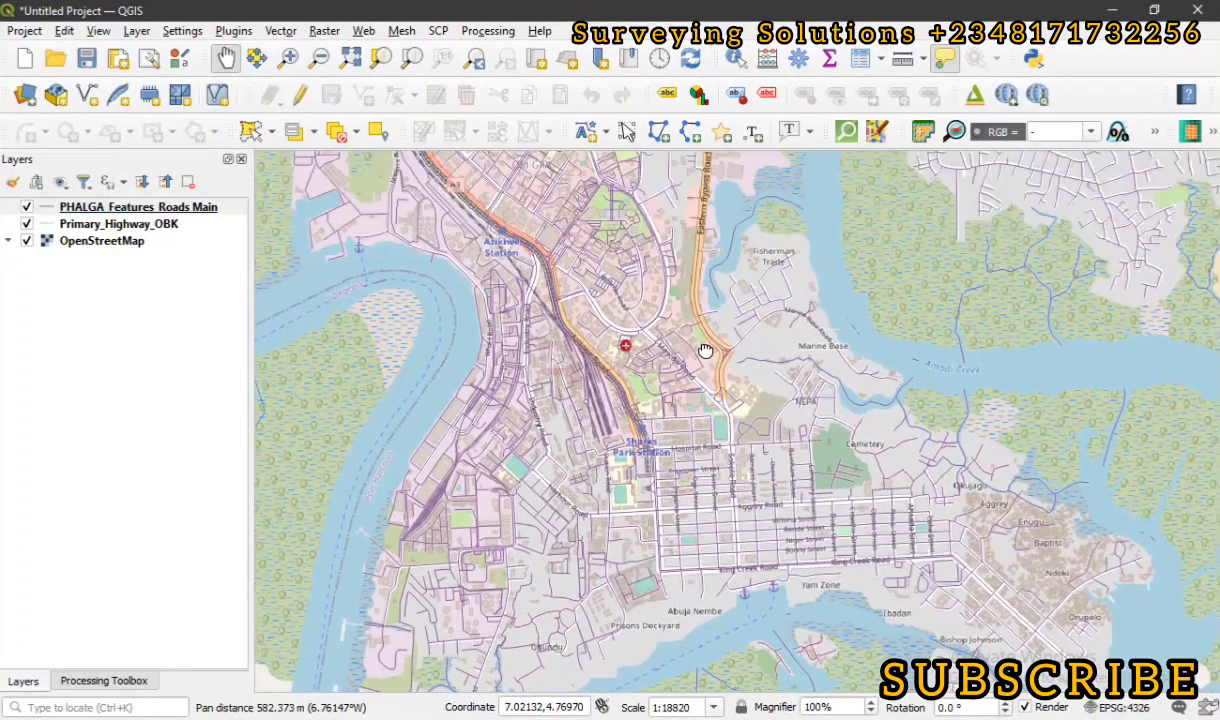